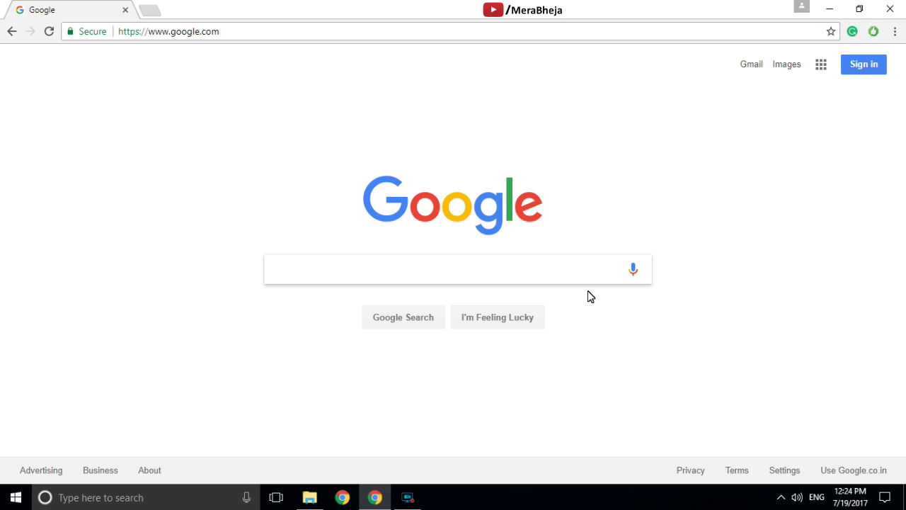
Run the Fast.com speed test from a Google search for 'fast' (10 Mbps), then open a new tab
type("fast")
key("Return")
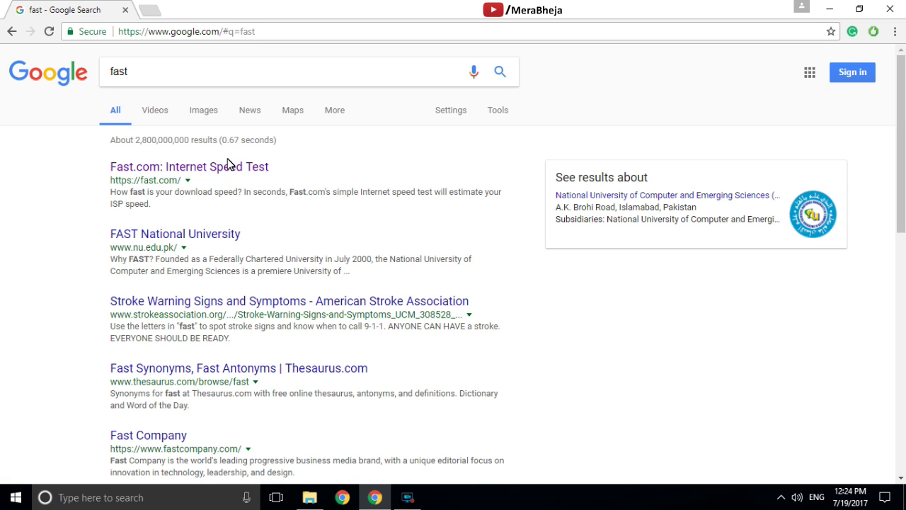
left_click(212, 170)
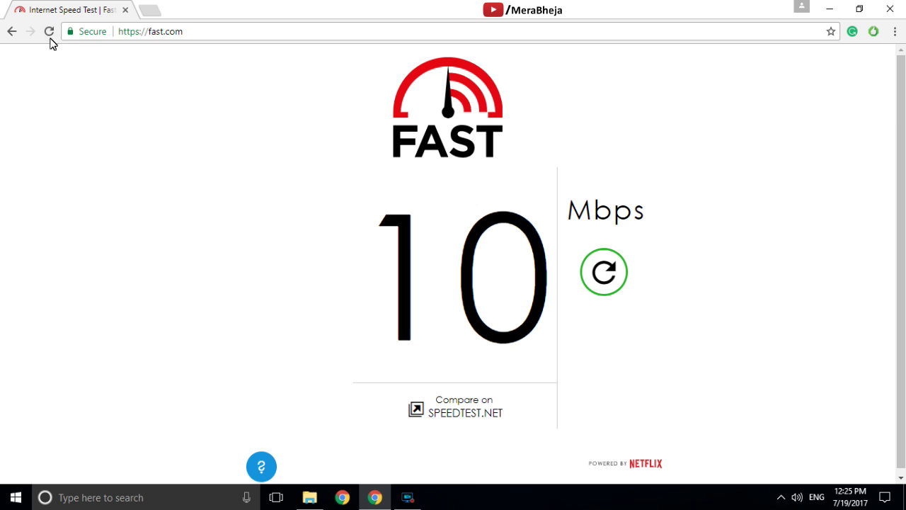
left_click(149, 11)
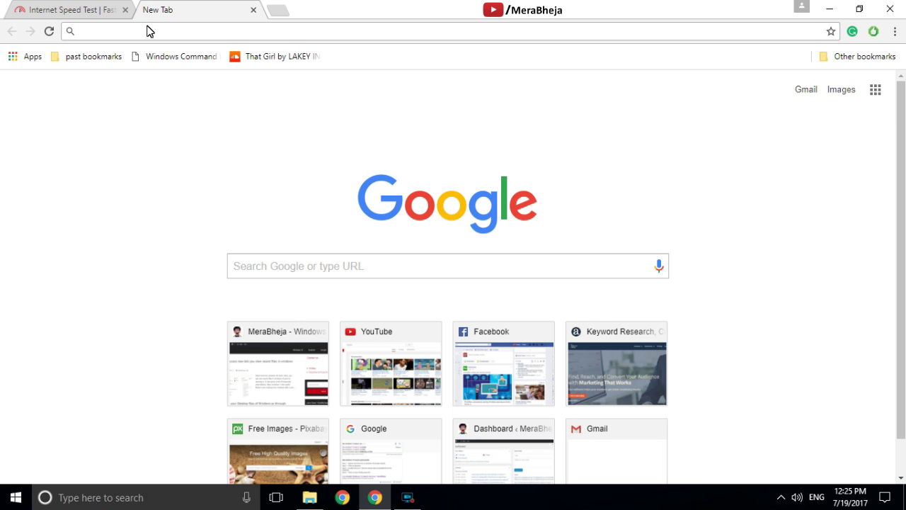
type("pornhub.com")
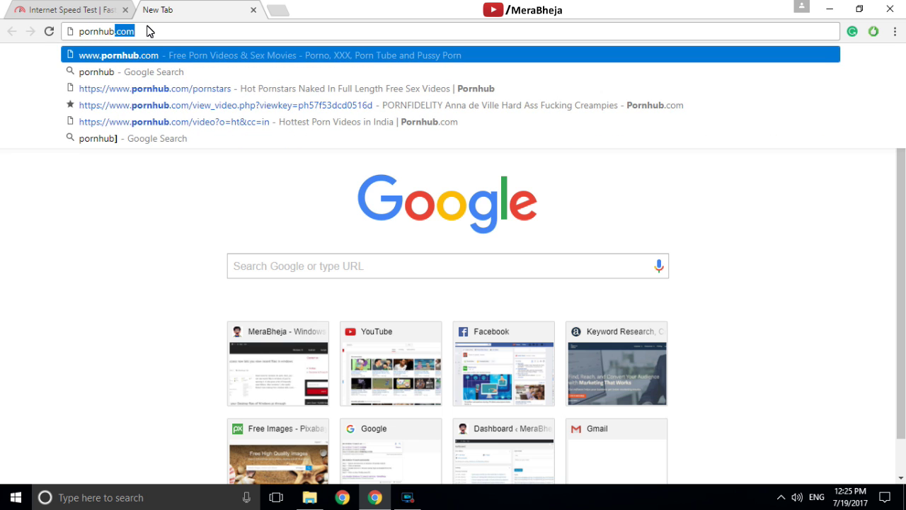
key("Return")
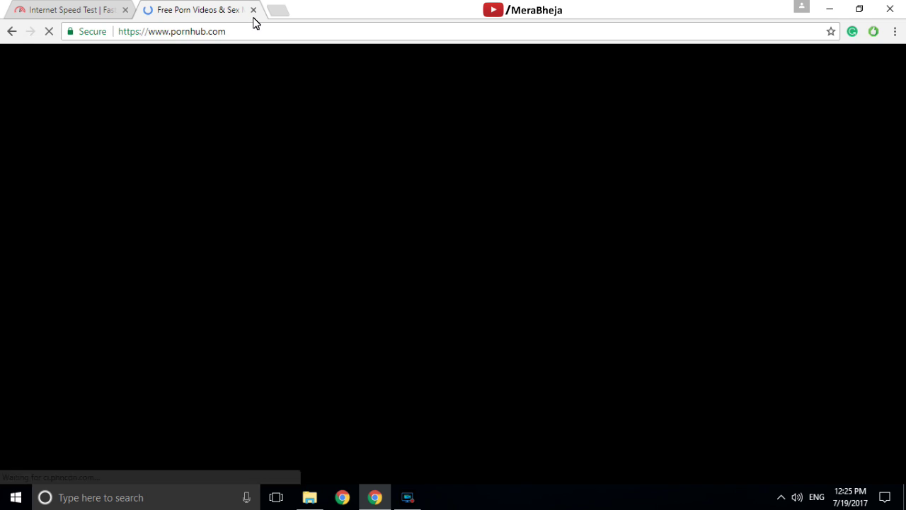
left_click(253, 10)
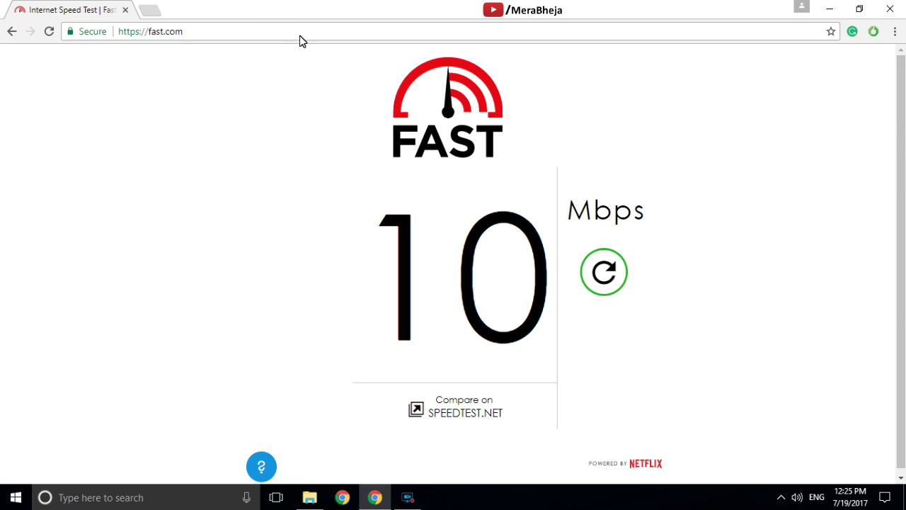
left_click(249, 34)
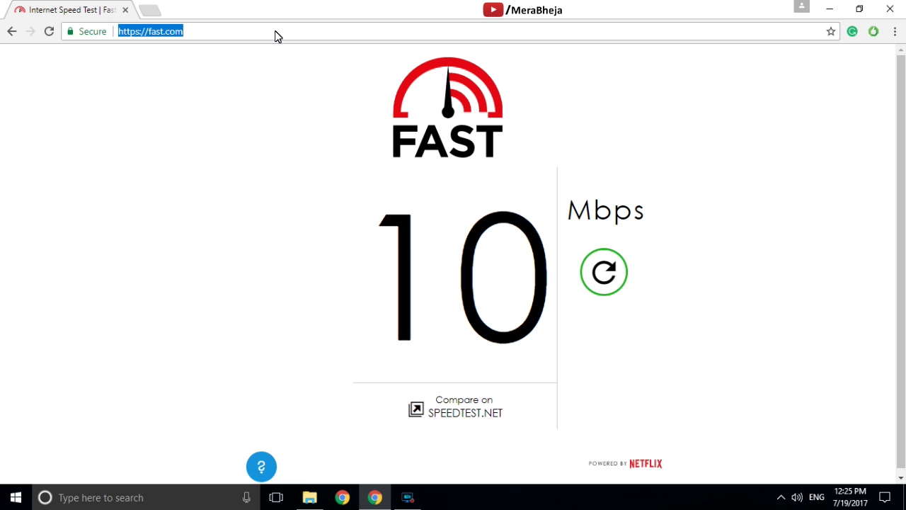
left_click(150, 11)
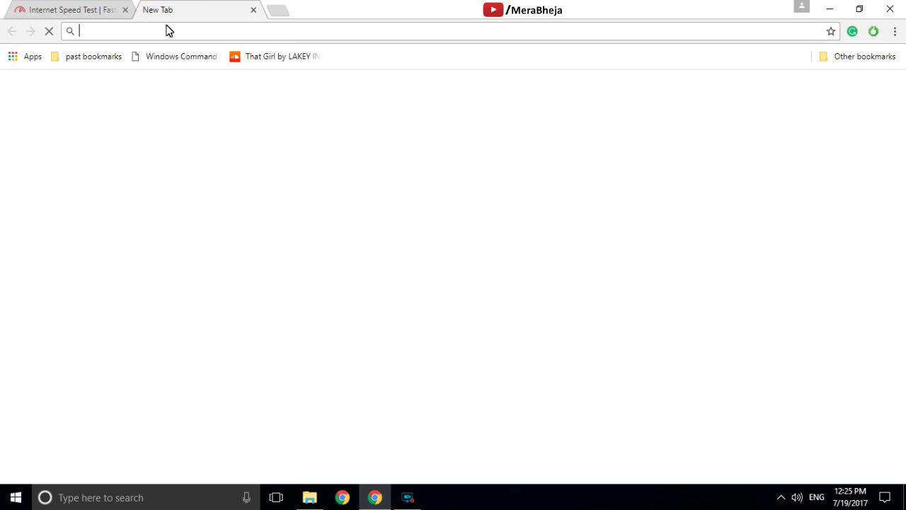
Search for 'opendns', open opendns.com and go to the personal Home Internet Security plans page
type("opendns")
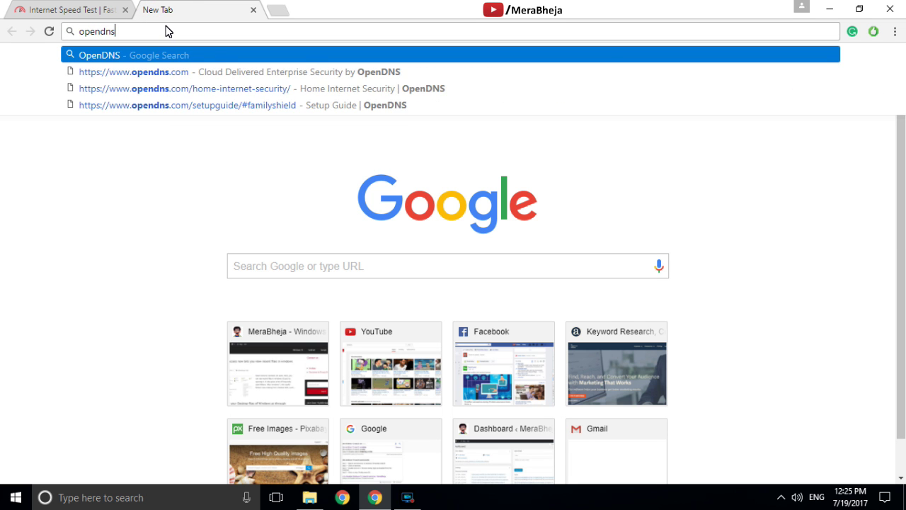
key("Return")
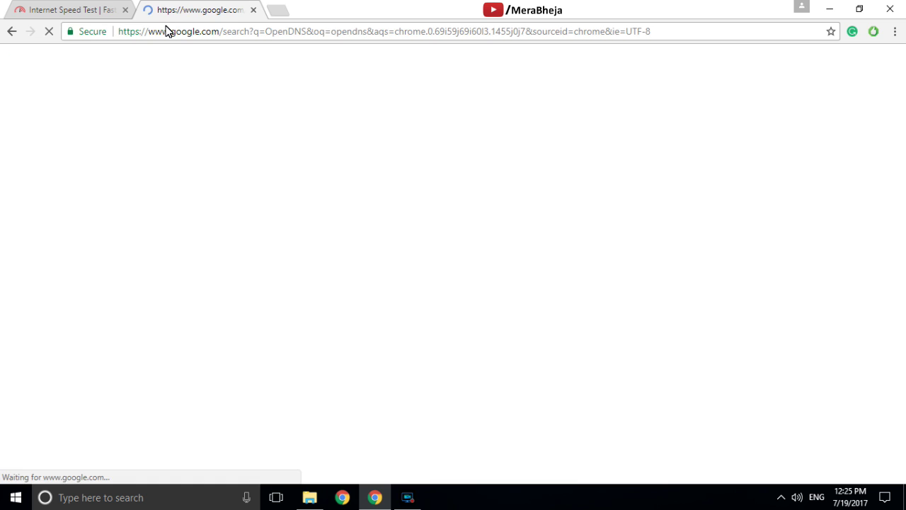
left_click(166, 32)
left_click(233, 168)
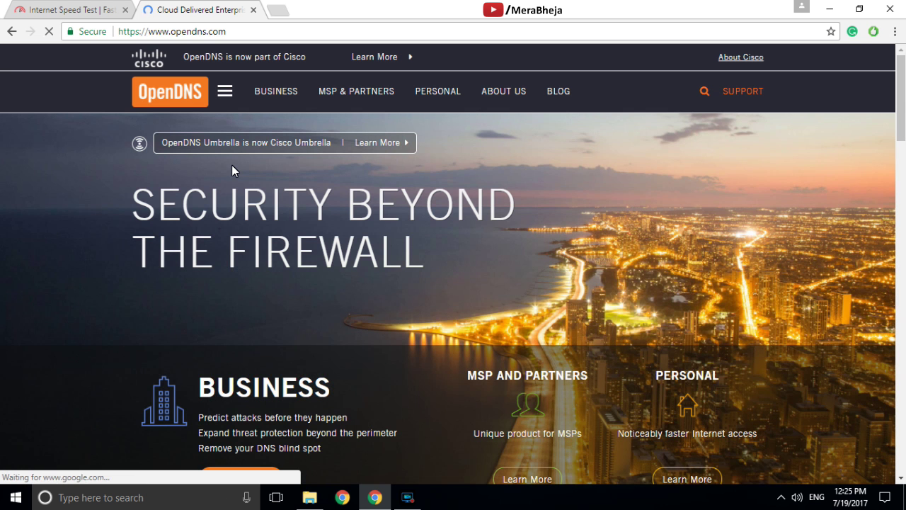
scroll(313, 214, "down", 1)
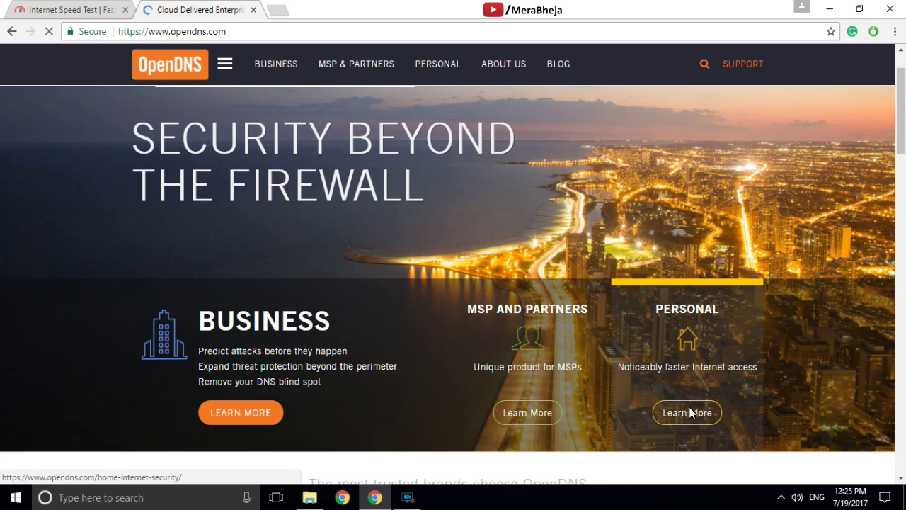
left_click(710, 416)
scroll(158, 249, "down", 2)
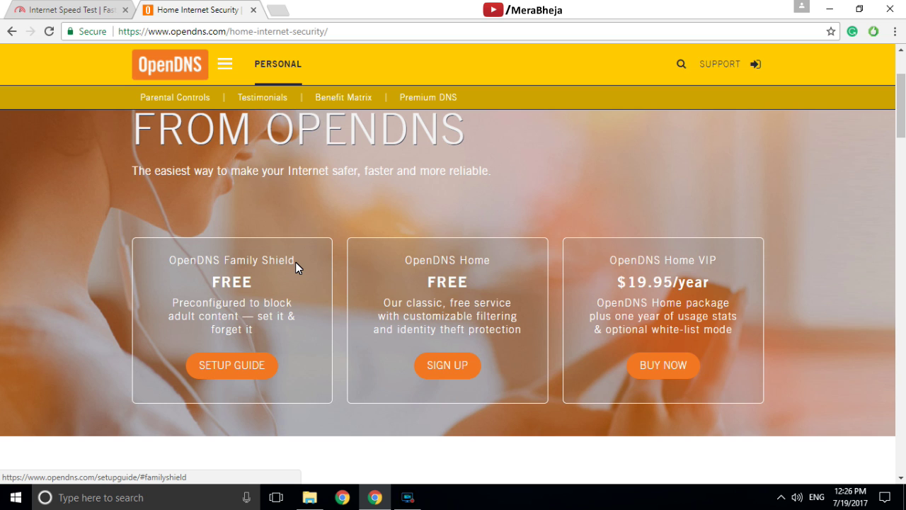
Open the Family Shield setup guide and highlight nameservers 208.67.222.123 and 208.67.220.123
left_click(230, 360)
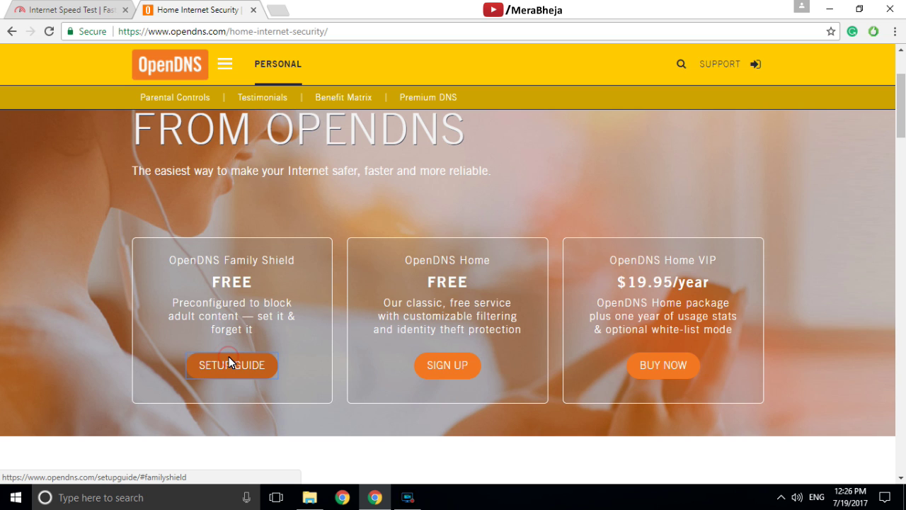
scroll(229, 361, "up", 3)
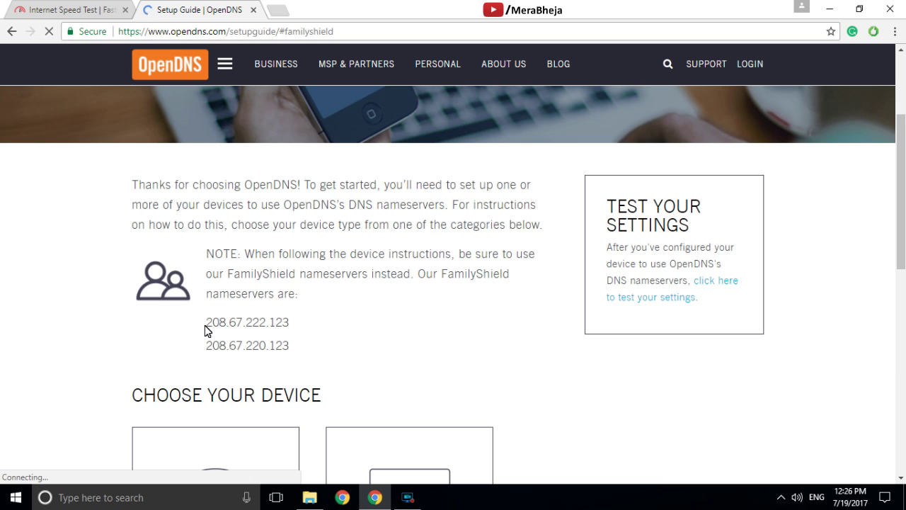
left_click_drag(204, 322, 288, 346)
left_click(294, 325)
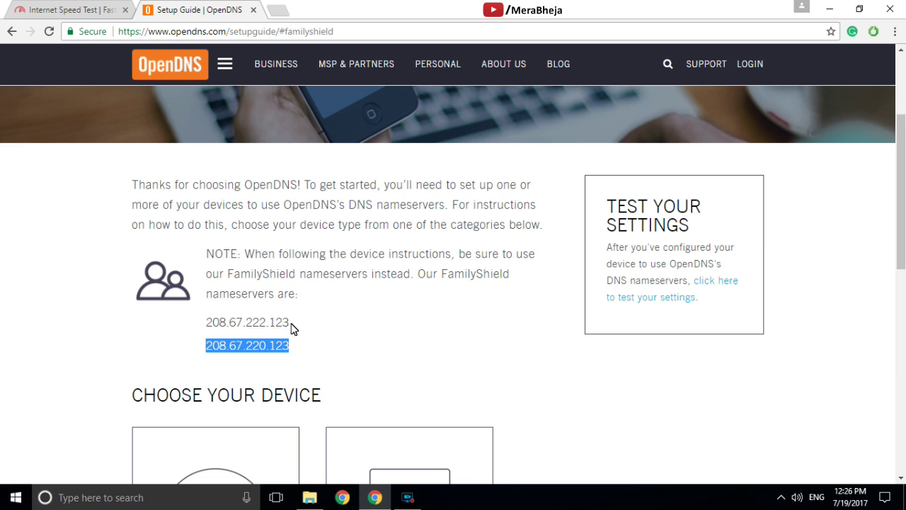
Reach Network and Sharing Centre from the tray network icon, then bring up the Ethernet adapter's menu
left_click(779, 499)
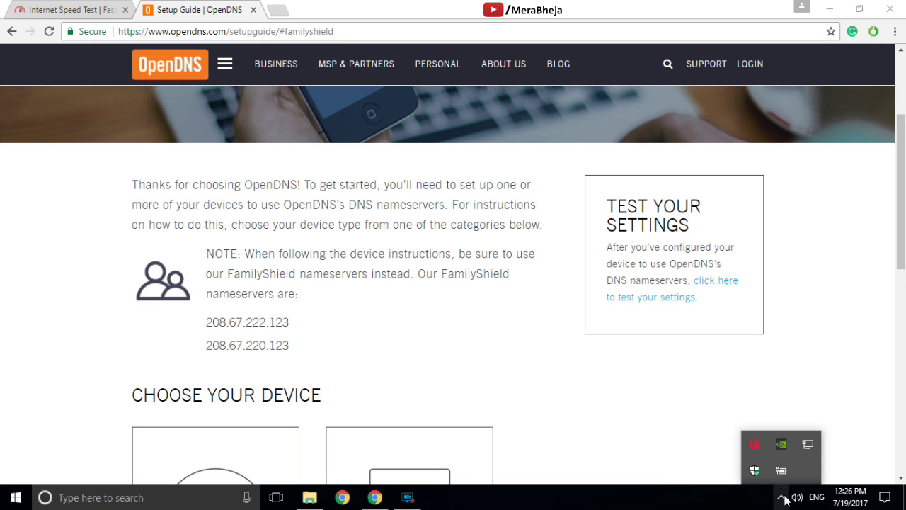
right_click(809, 446)
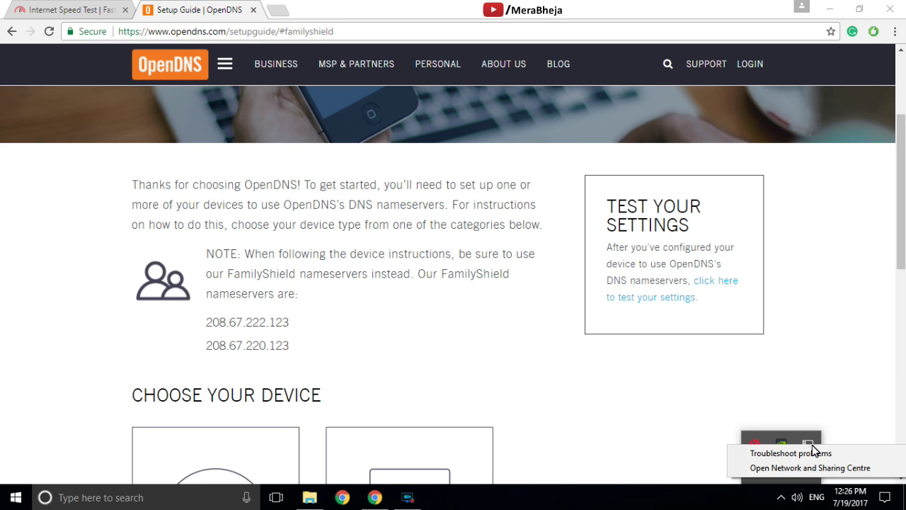
left_click(819, 468)
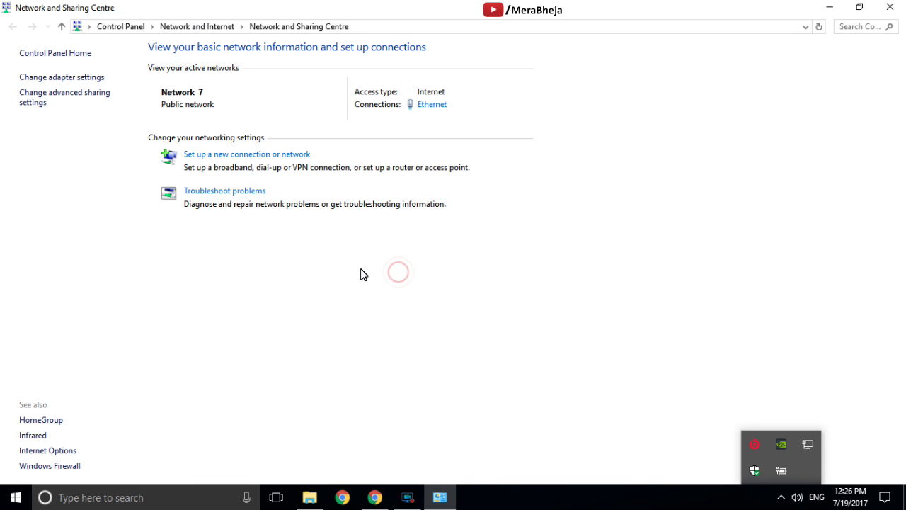
left_click(87, 96)
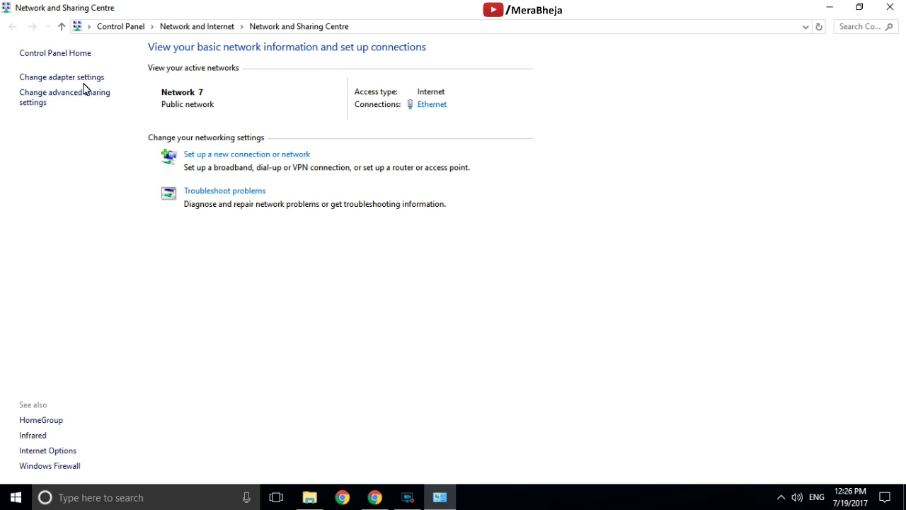
left_click(86, 77)
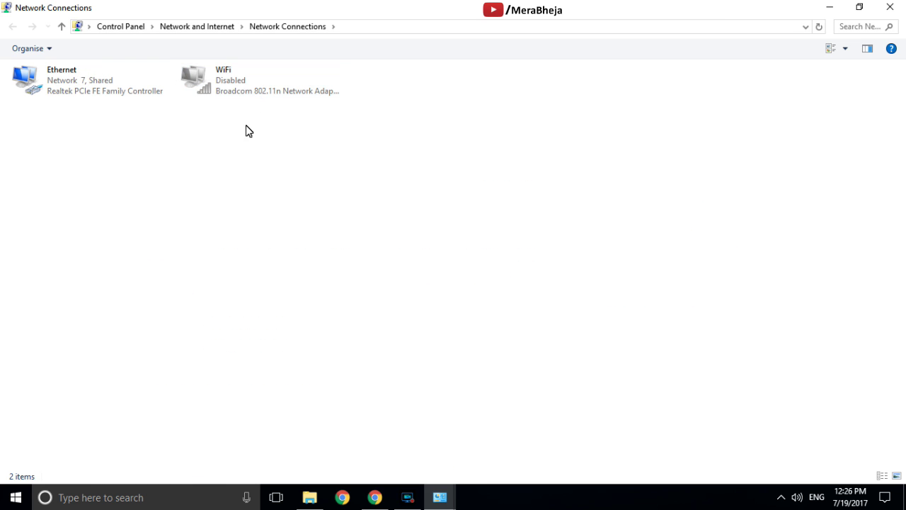
left_click(79, 92)
right_click(81, 94)
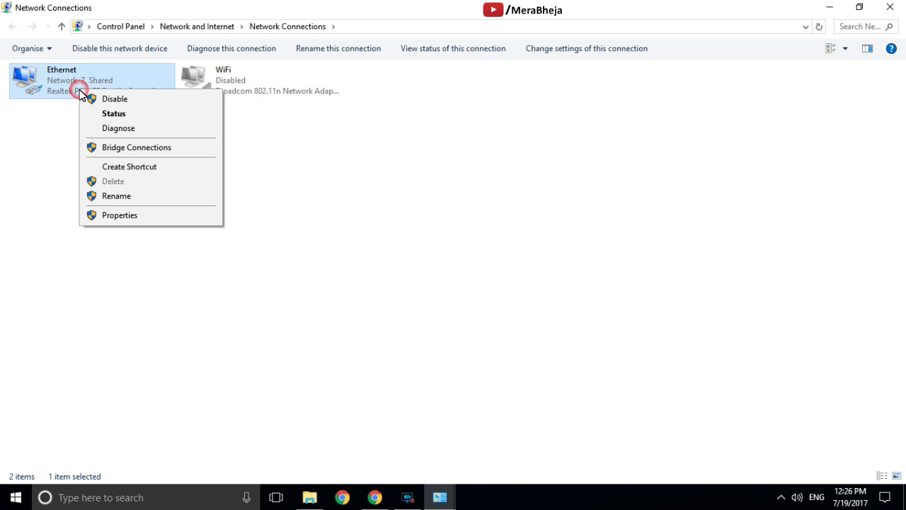
Open the Ethernet adapter's Internet Protocol Version 4 (TCP/IPv4) properties
left_click(157, 214)
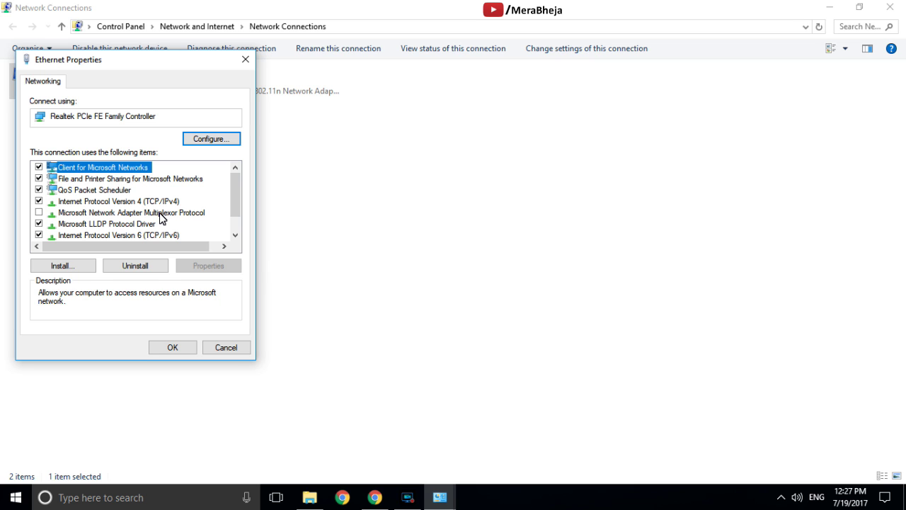
key("Down")
key("Down")
key("Down")
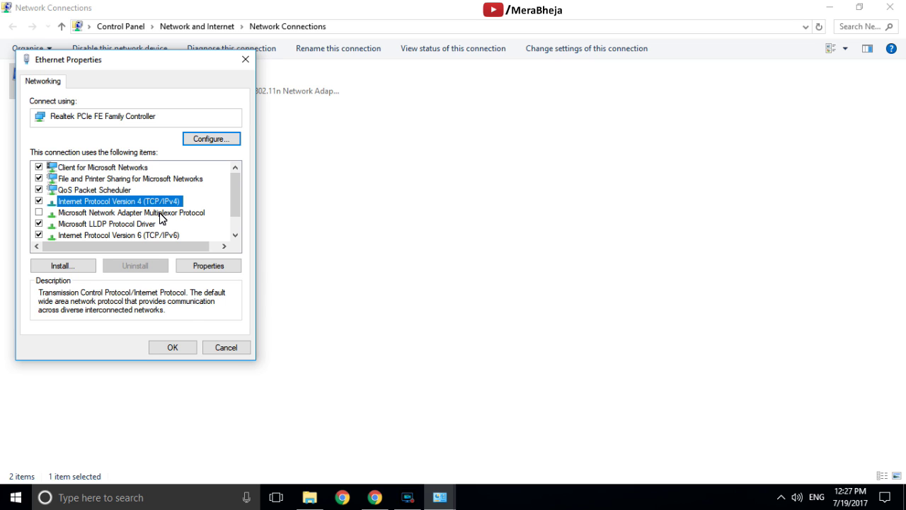
key("Return")
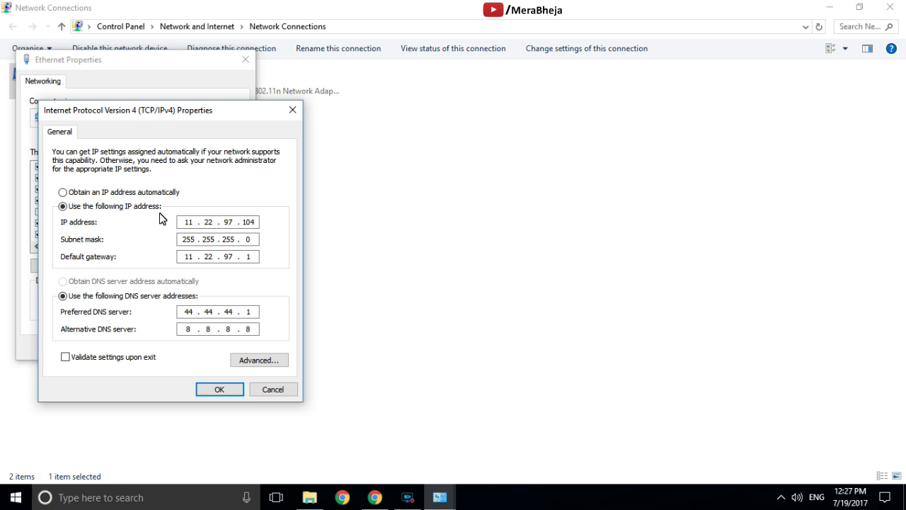
Recheck the FamilyShield nameservers in the Chrome setup guide, then return to the IPv4 properties
left_click(375, 499)
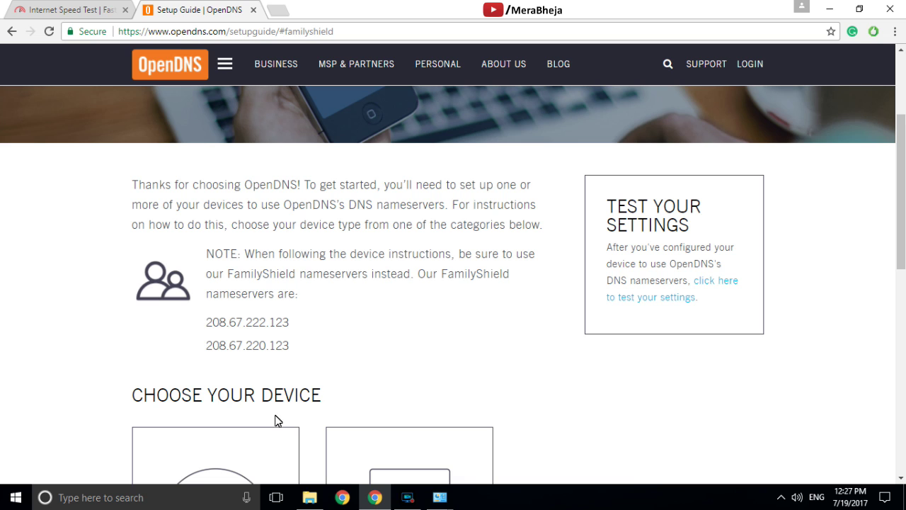
left_click_drag(205, 325, 238, 339)
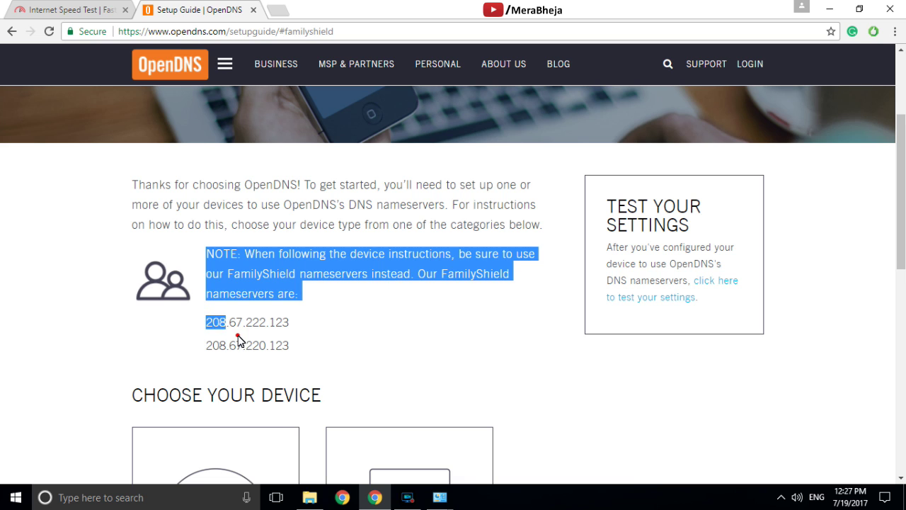
left_click(244, 335)
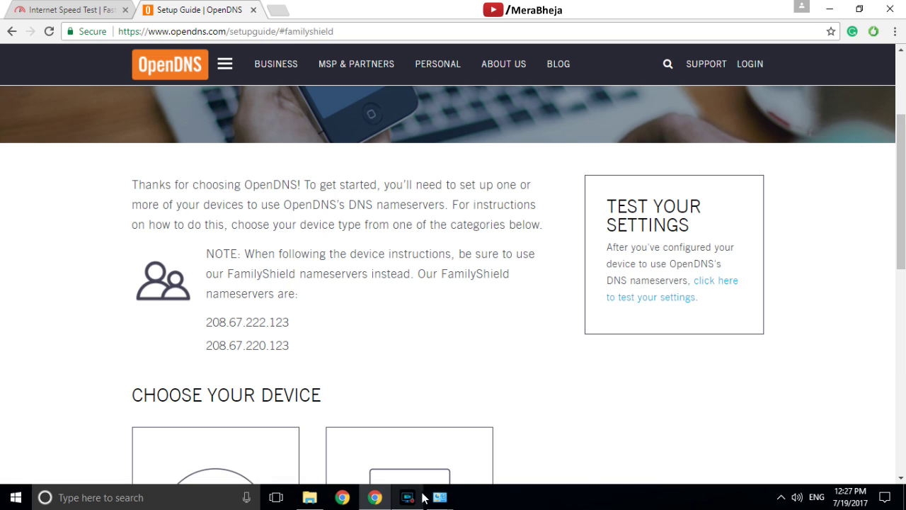
mouse_move(439, 495)
left_click(479, 438)
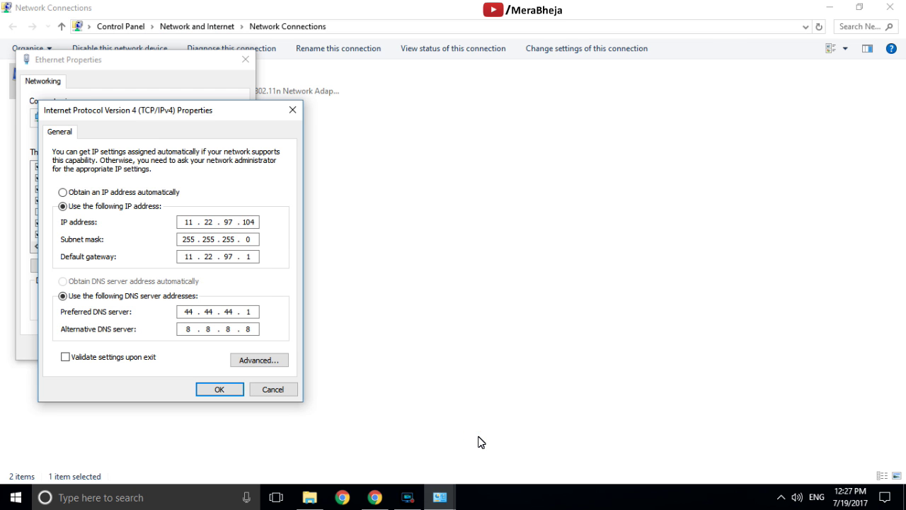
Enter 208.67.222.123 as the preferred DNS server, checking the setup guide along the way
key("shift+Home")
type("208 . 67 . 222 . 63")
left_click(375, 499)
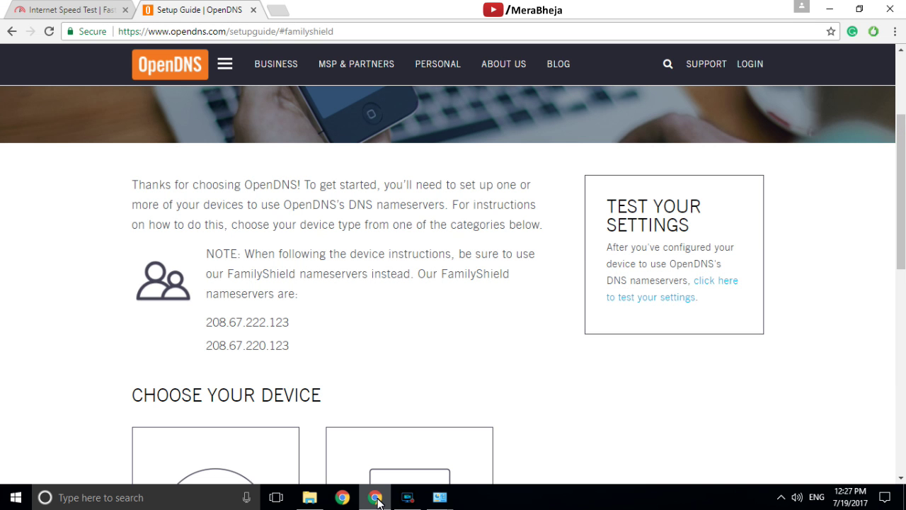
left_click(375, 499)
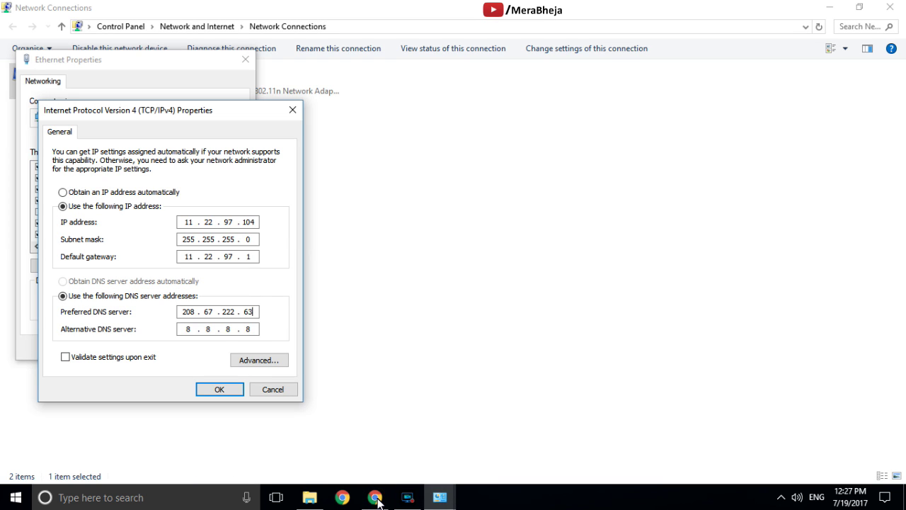
type("123")
left_click(375, 499)
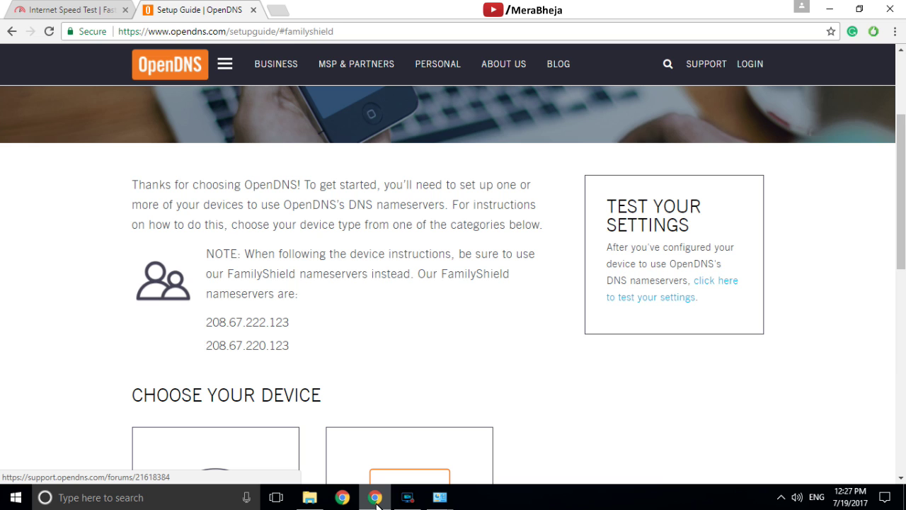
left_click(375, 499)
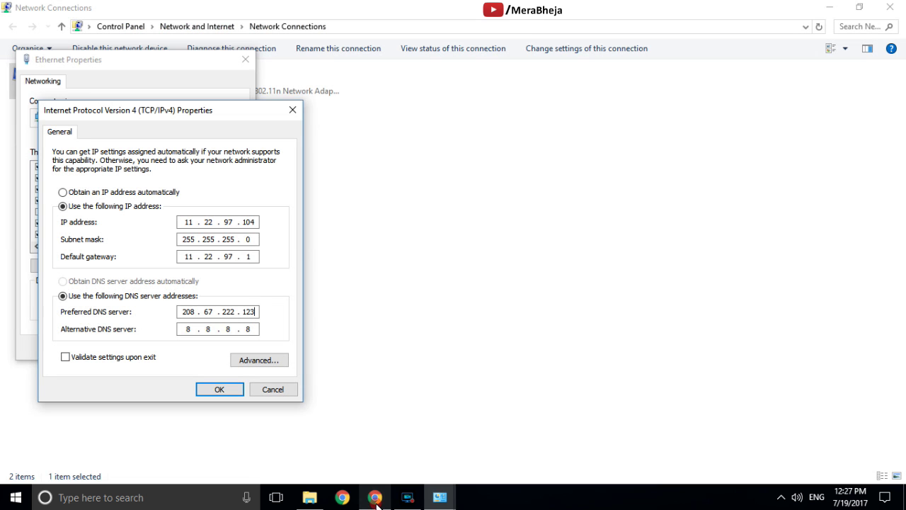
Enter 208.67.220.220 as the alternate DNS server and save the IPv4 settings
key("Tab")
type("208")
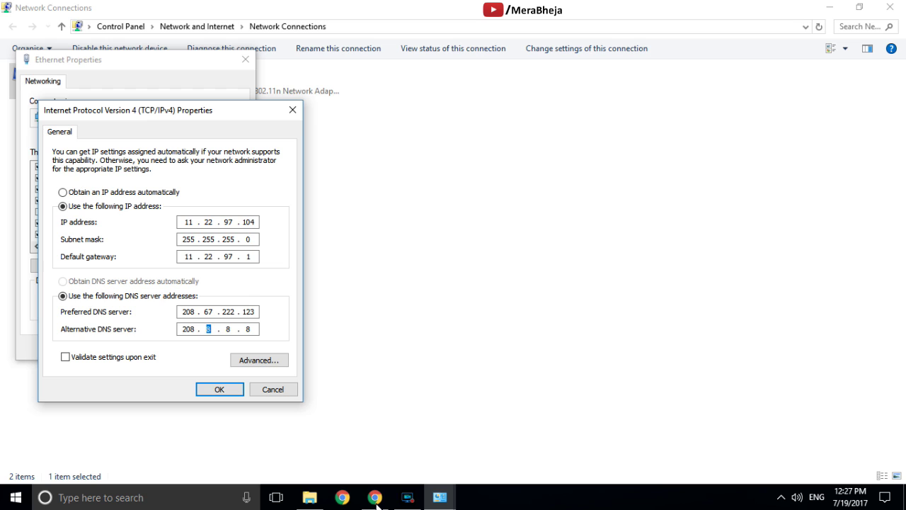
type("67220220")
key("Tab")
key("Tab")
key("Tab")
key("Return")
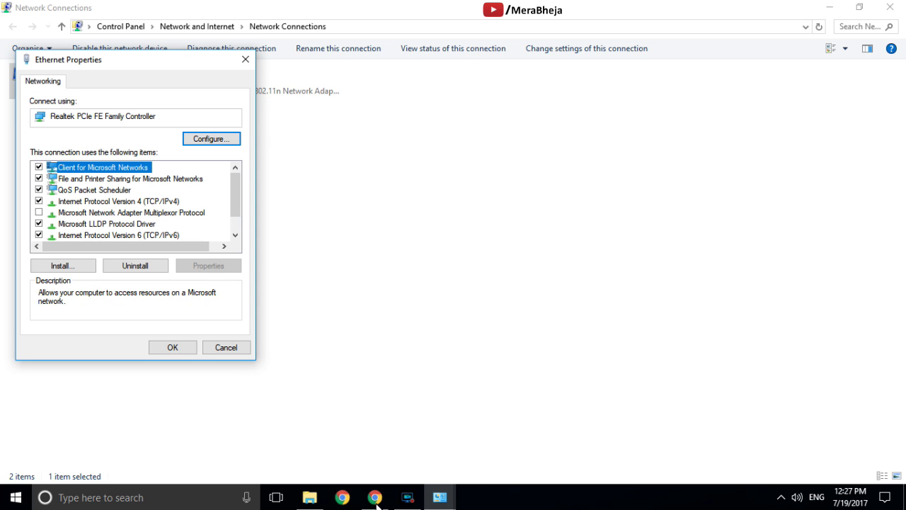
Confirm the Ethernet properties and minimize the Network Connections and Sharing Centre windows
key("Return")
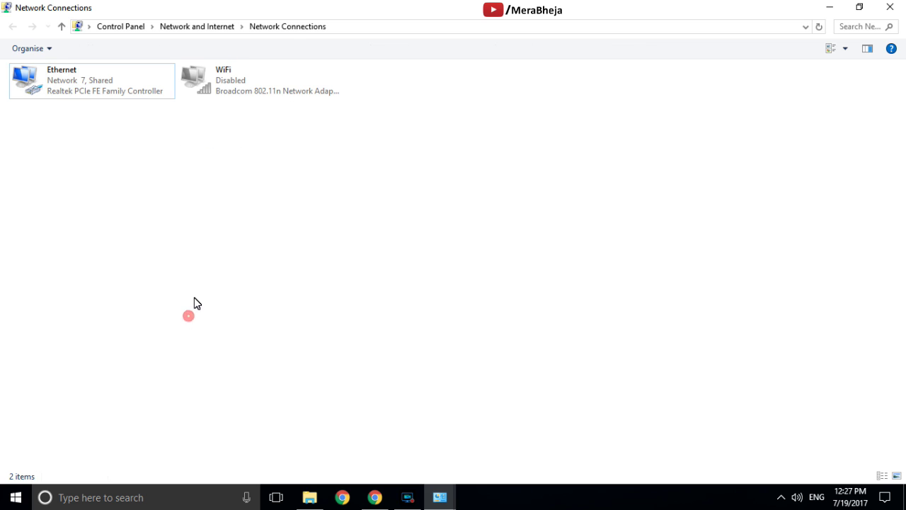
left_click(832, 7)
left_click(832, 7)
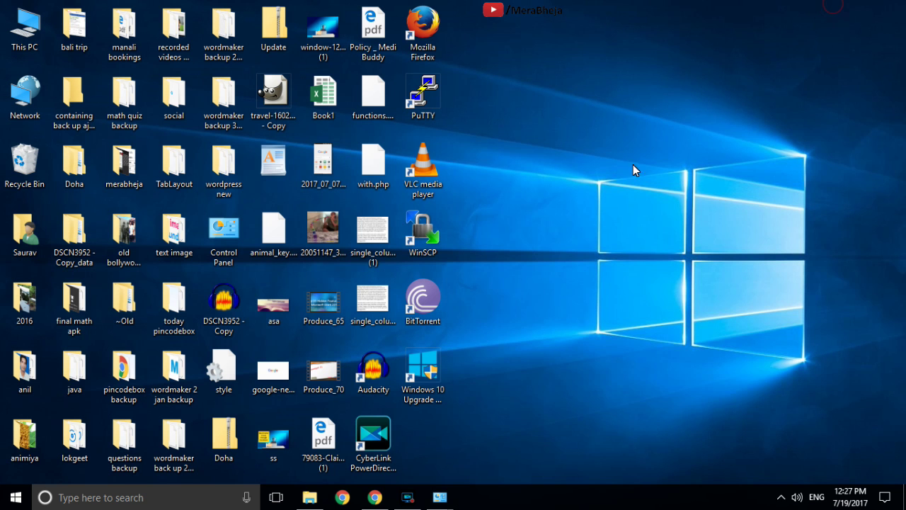
Rerun the fast.com speed test in Chrome, which again reads 10 Mbps
left_click(371, 498)
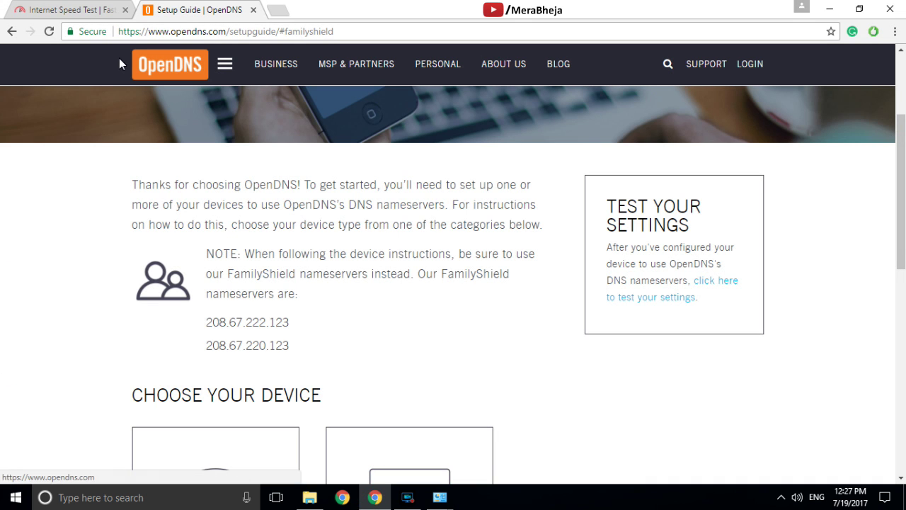
left_click(95, 9)
left_click(212, 30)
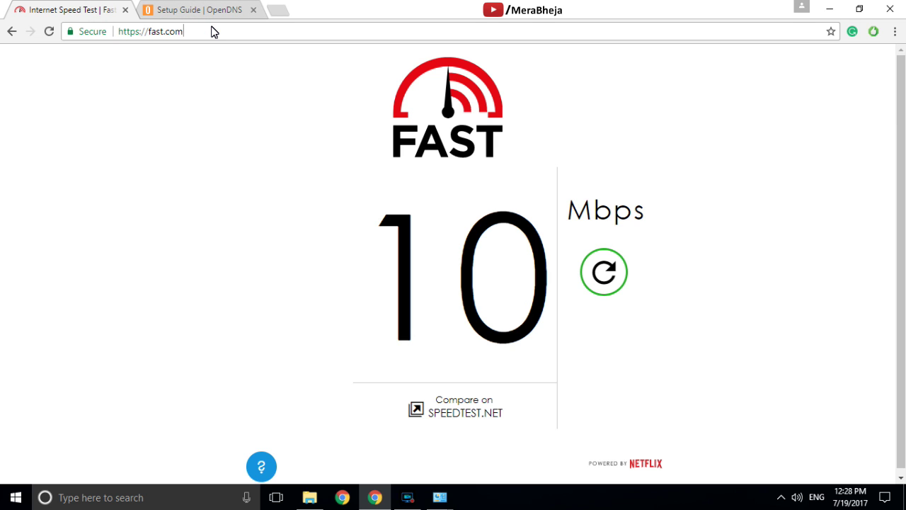
key("Return")
Load 'ponhub' in a new tab and confirm the OpenDNS content-filtering block page appears
left_click(277, 20)
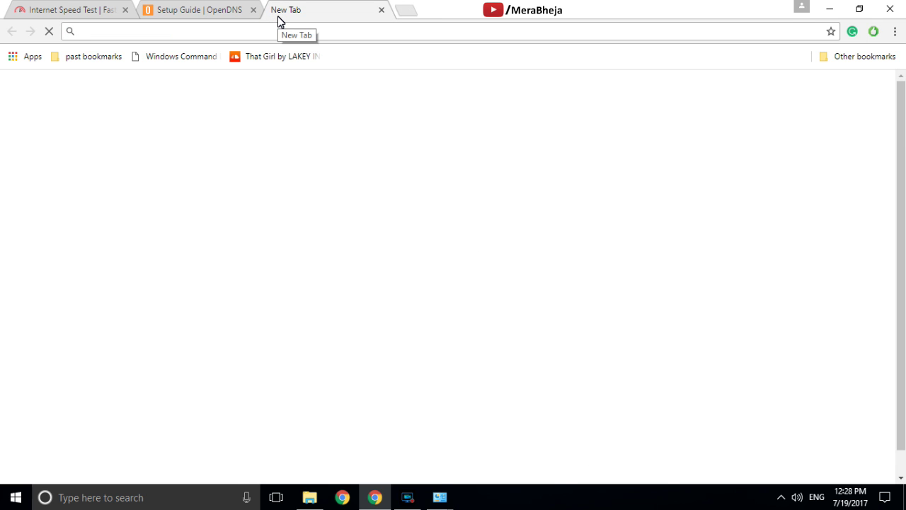
type("pon")
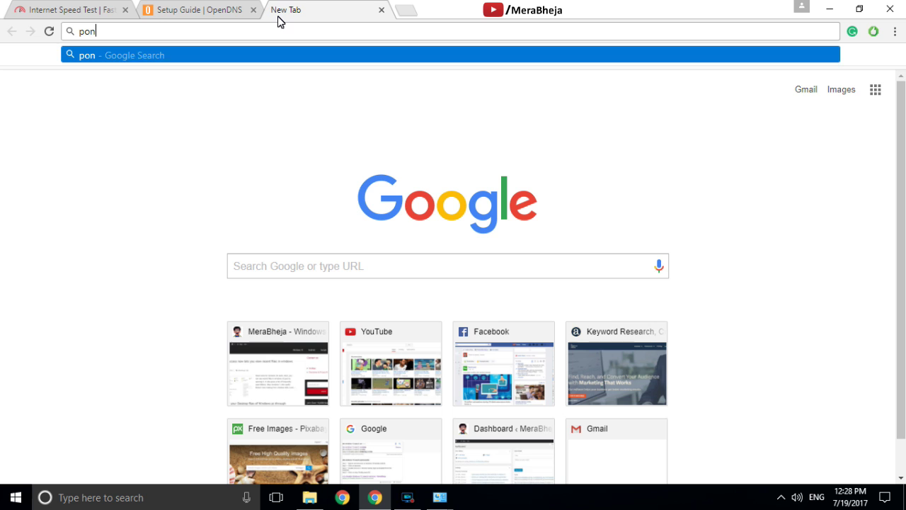
type("hub")
key("ctrl+Return")
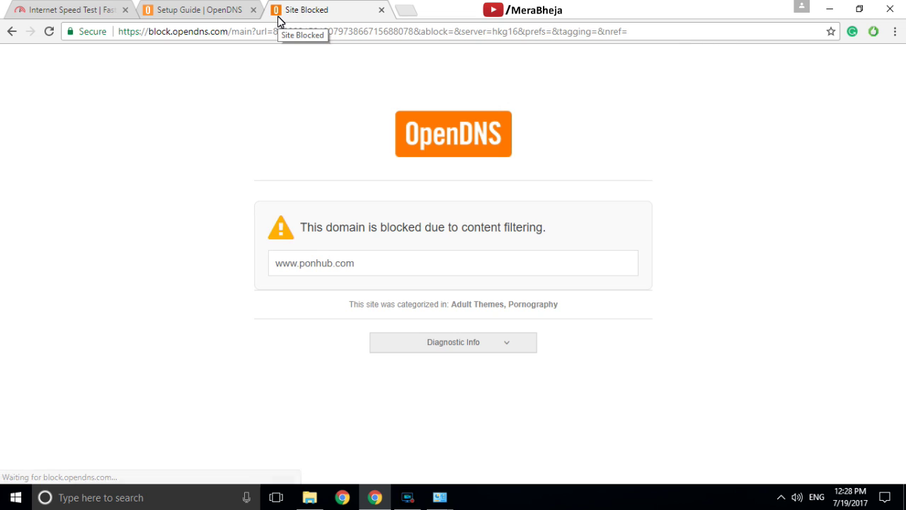
left_click_drag(304, 226, 570, 232)
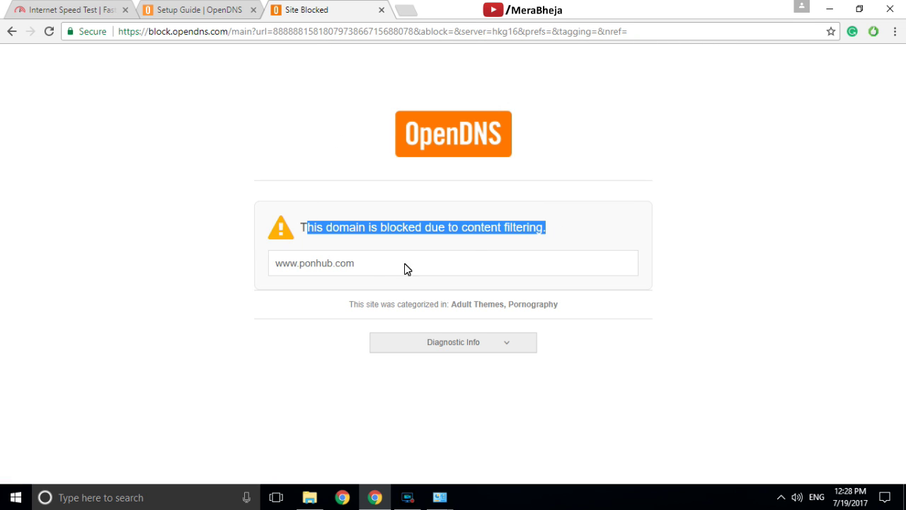
left_click(262, 31)
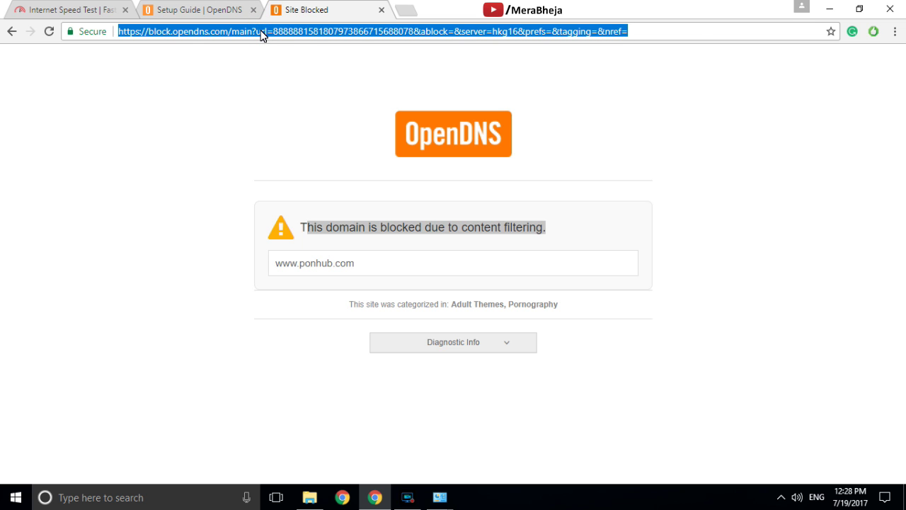
type("youpor")
key("BackSpace")
type("p")
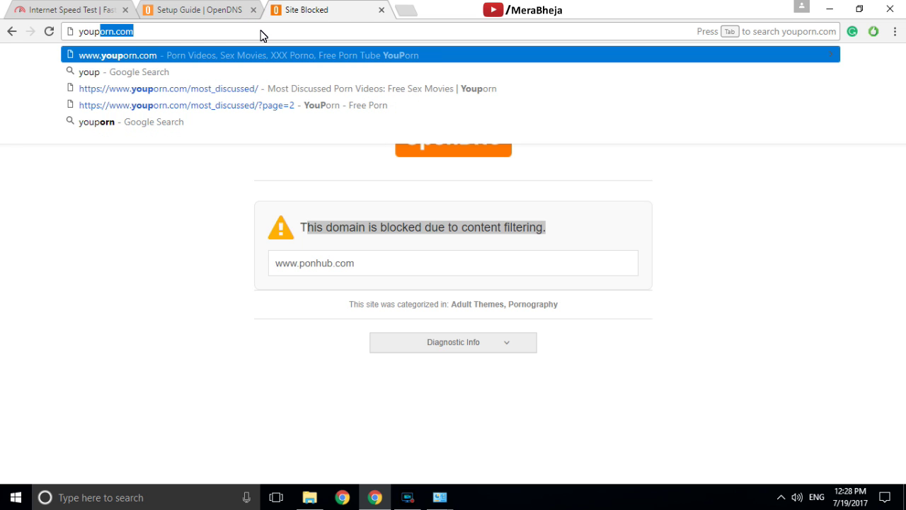
type("orn")
key("Return")
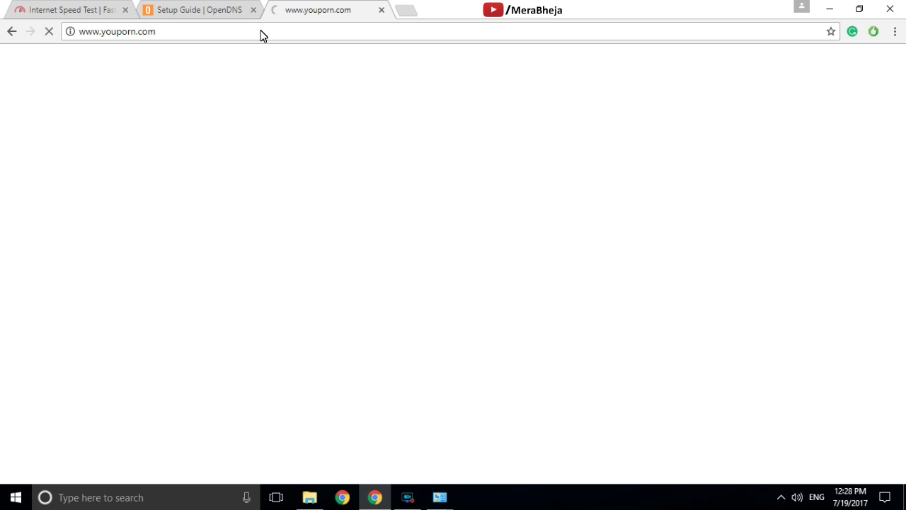